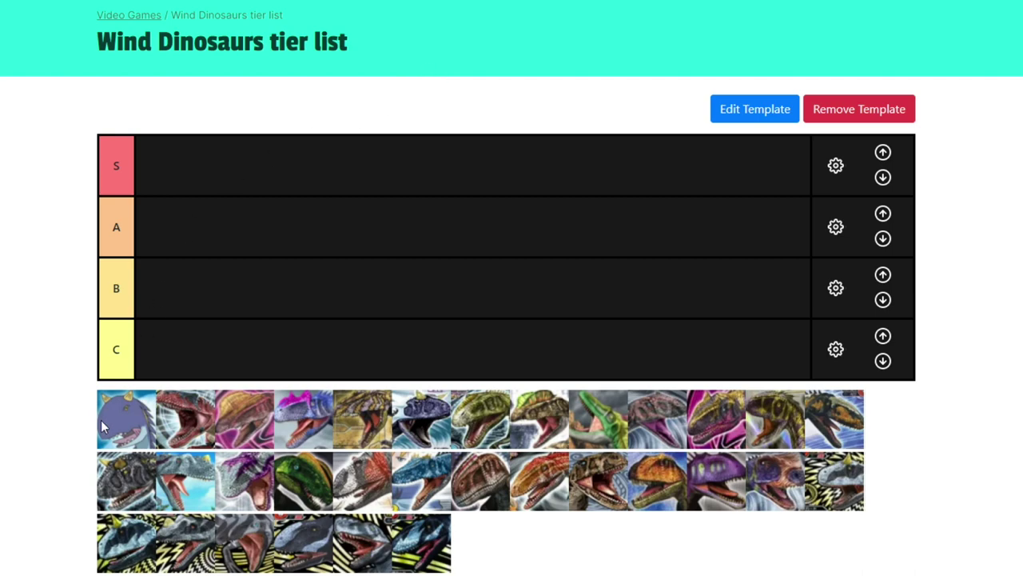
Step: Place the purple cartoon dinosaur at the top of the unranked pool into the B tier
click(331, 552)
drag(124, 397, 218, 272)
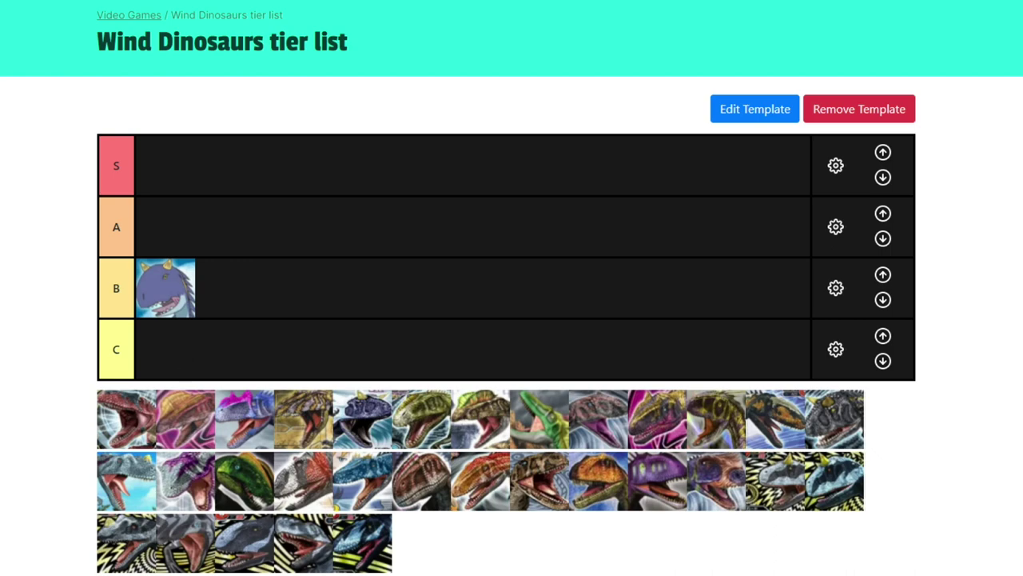
Step: Check Allosaurus Atrox's Rock, Paper and Scissors stats in the PowerPoint table, and place the red dinosaur in the browser tier list's A tier
click(328, 547)
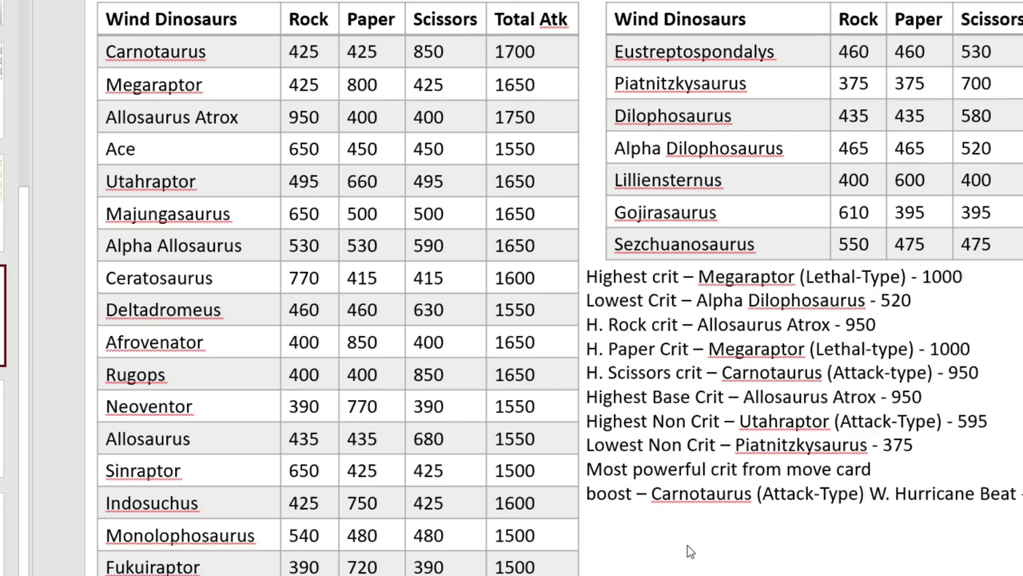
click(293, 117)
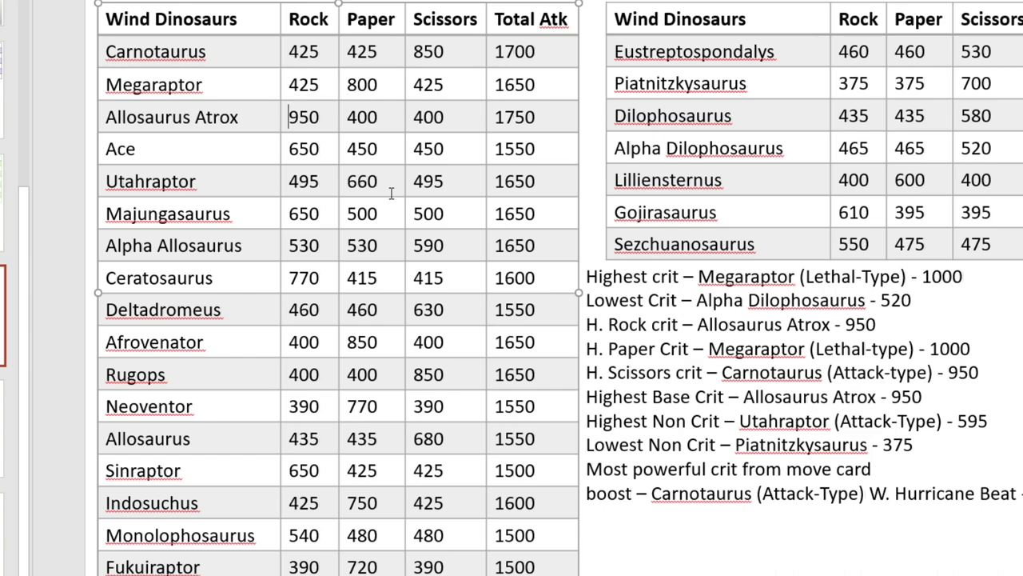
double_click(349, 117)
click(424, 117)
click(356, 117)
drag(324, 114, 277, 112)
click(295, 116)
mouse_move(256, 575)
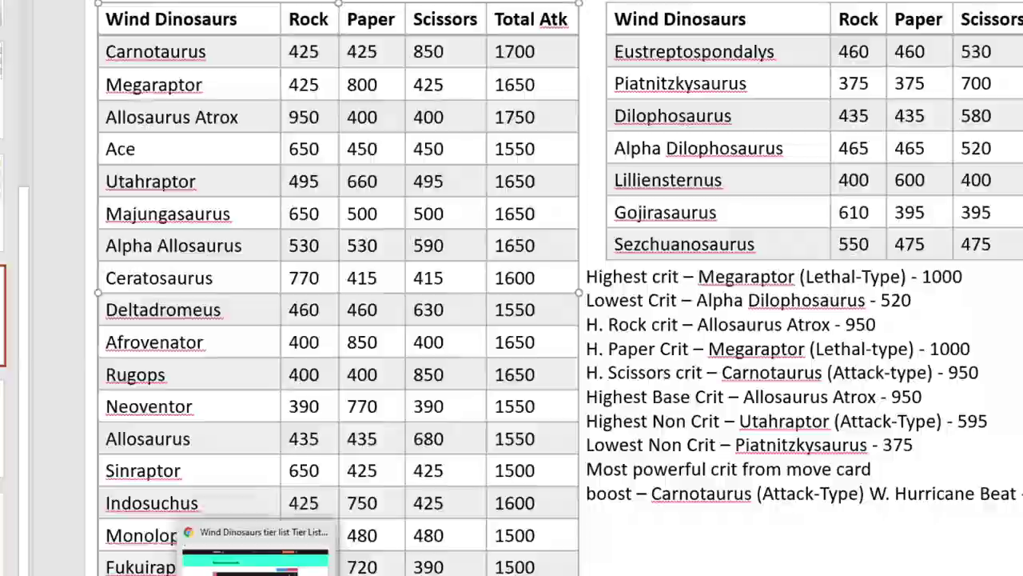
click(254, 559)
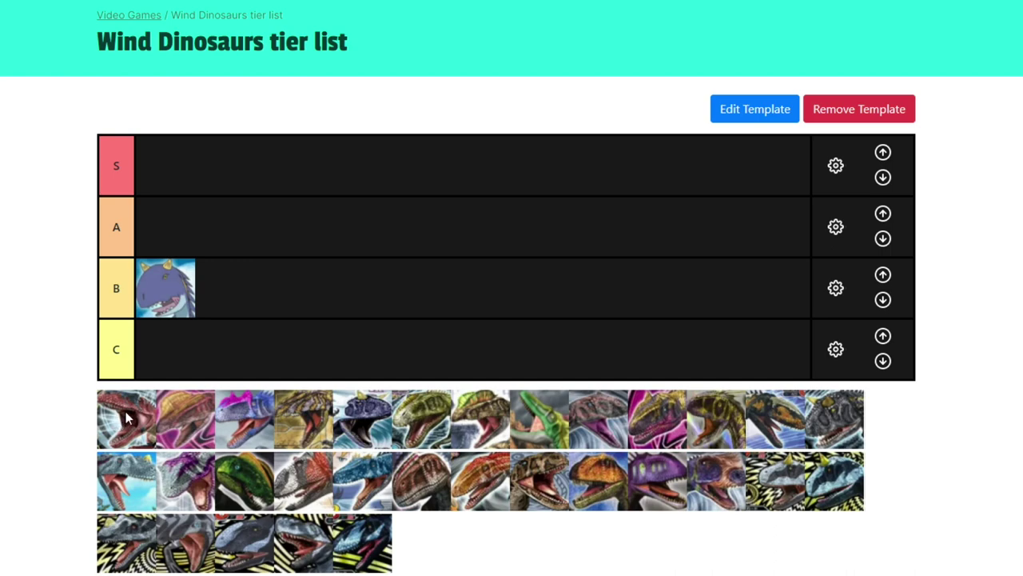
drag(122, 418, 225, 206)
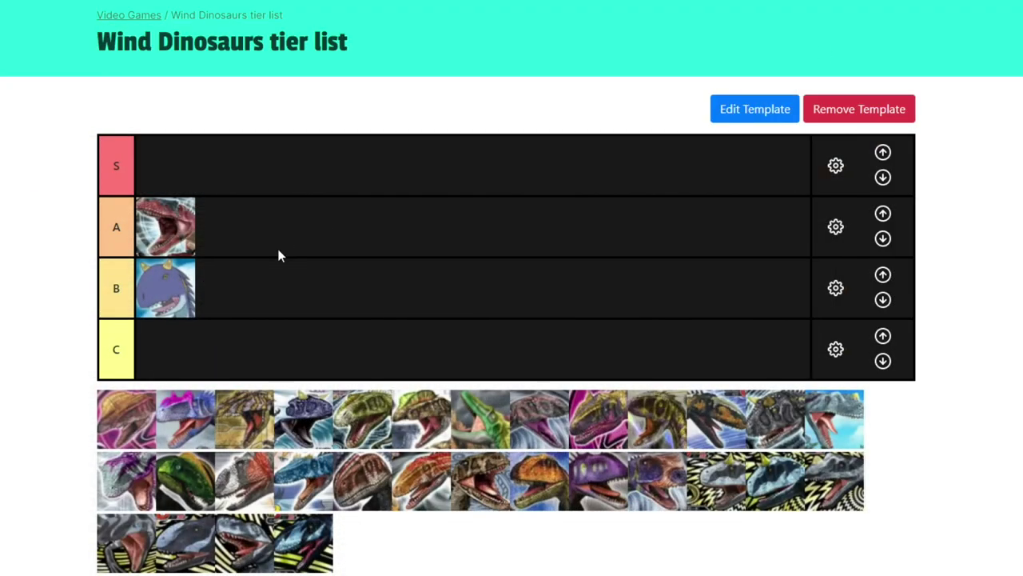
Step: Place the pink-background orange dinosaur second in the B tier and compare the Allosaurus and Allosaurus Atrox attack stats in PowerPoint
drag(104, 428, 321, 302)
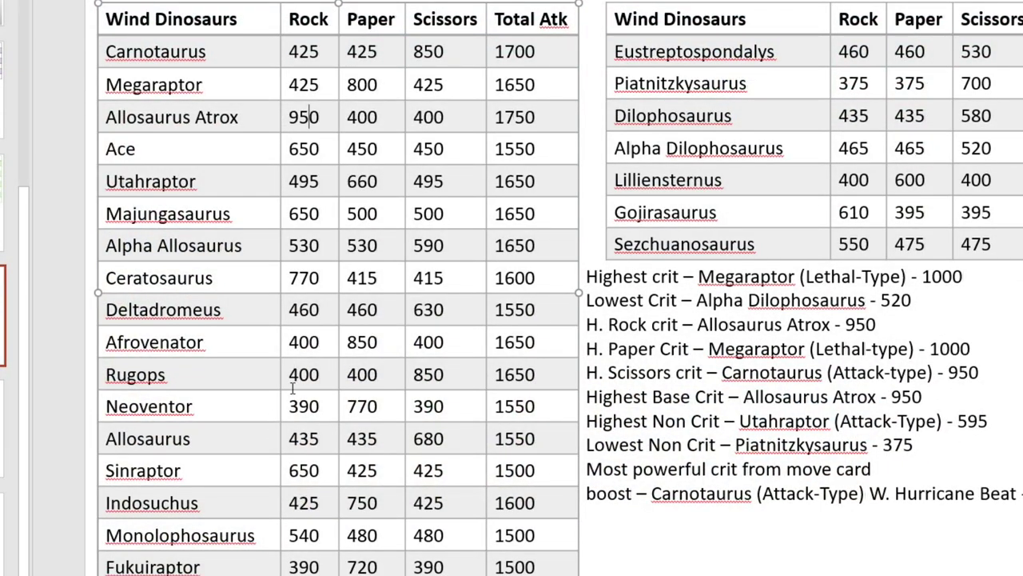
click(457, 441)
click(326, 117)
double_click(326, 117)
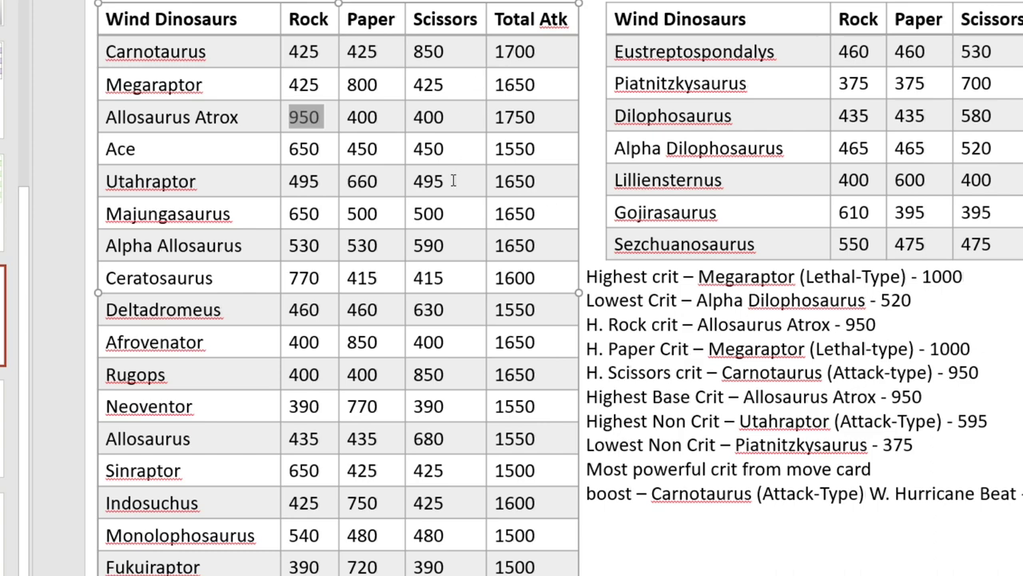
click(463, 437)
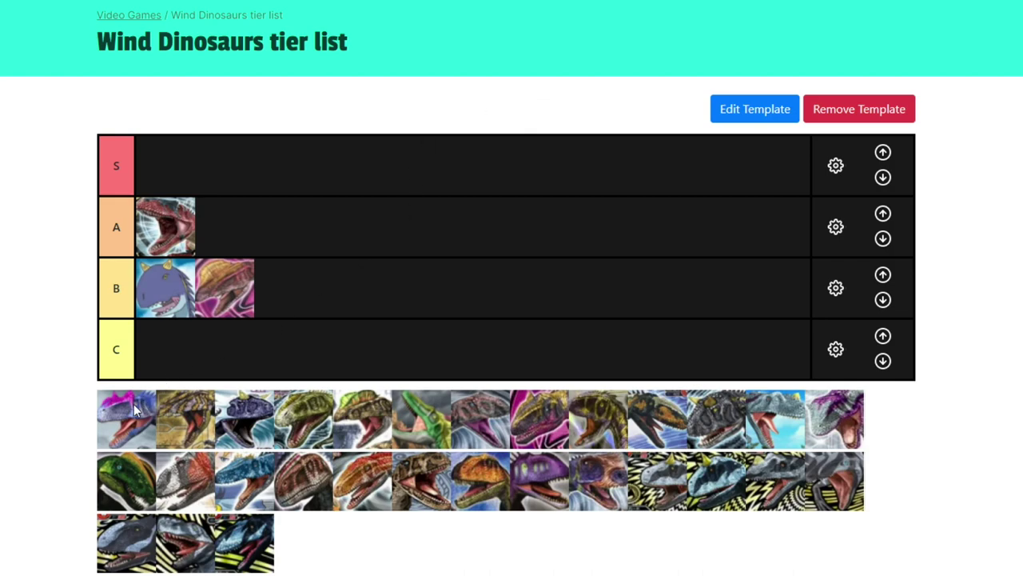
Step: Place the blue dinosaur with the magenta crest first in the B tier, ahead of the purple cartoon dinosaur
drag(130, 405, 145, 268)
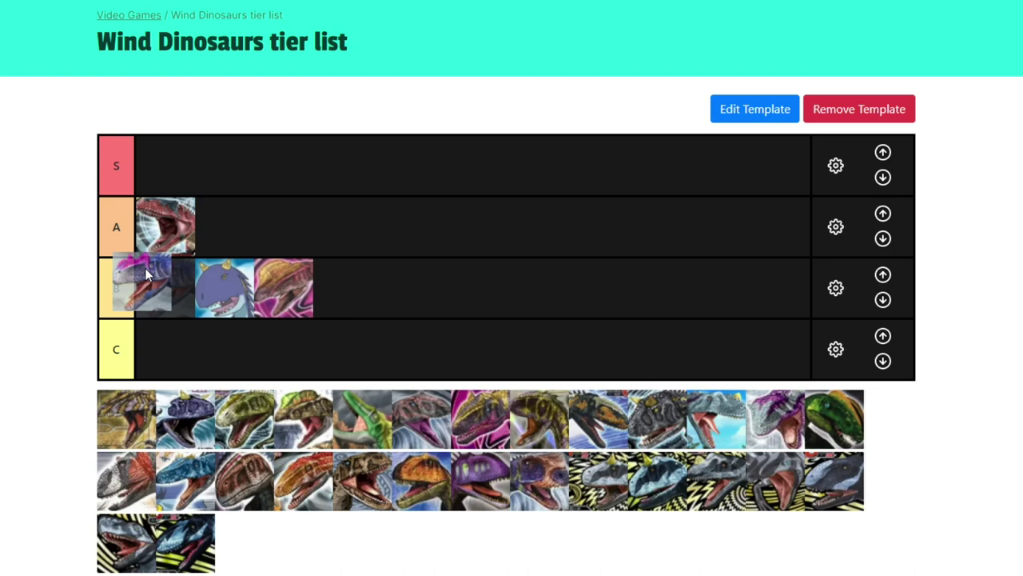
mouse_move(144, 268)
mouse_down()
mouse_move(158, 295)
mouse_move(66, 292)
mouse_move(134, 296)
mouse_move(146, 276)
mouse_up()
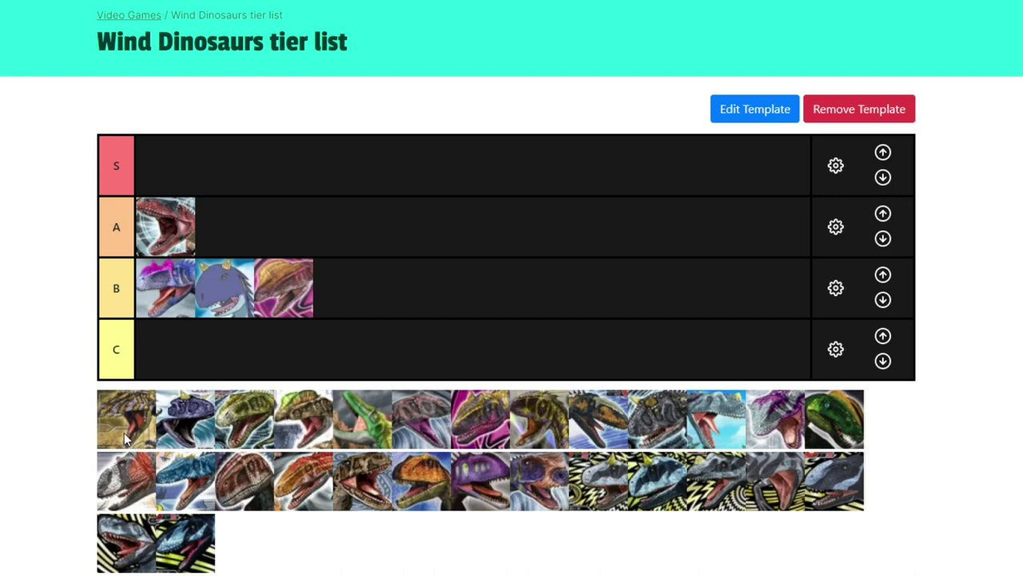
Step: Place the golden-brown dinosaur last in the B tier and the dark-blue horned dinosaur in the S tier
drag(124, 436, 218, 150)
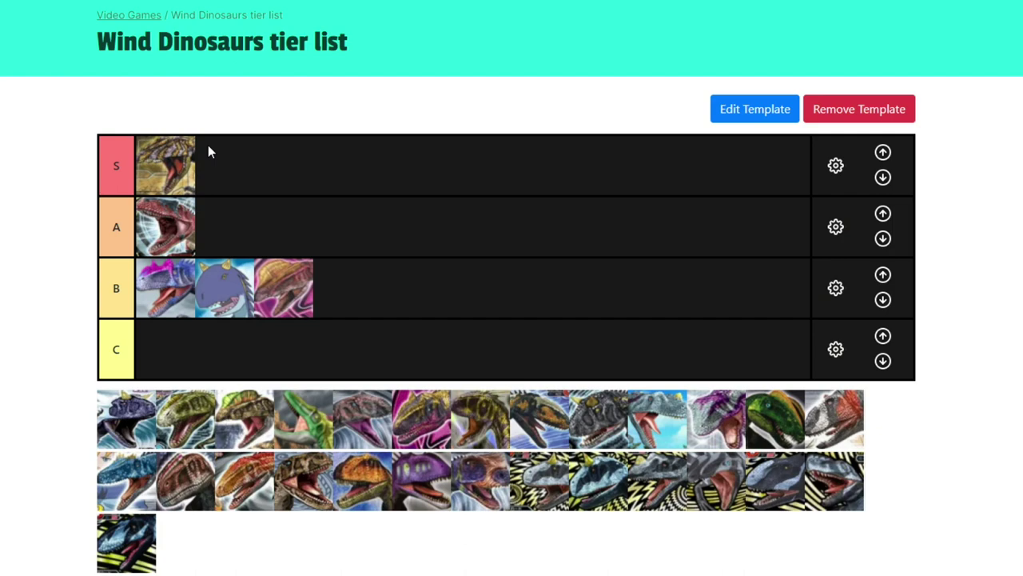
drag(188, 153, 336, 304)
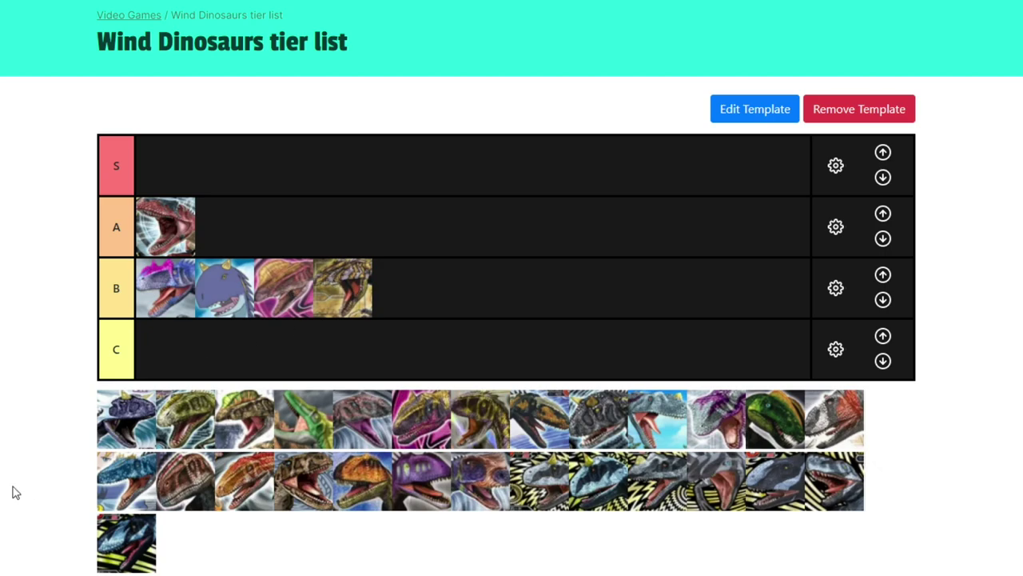
drag(124, 416, 210, 158)
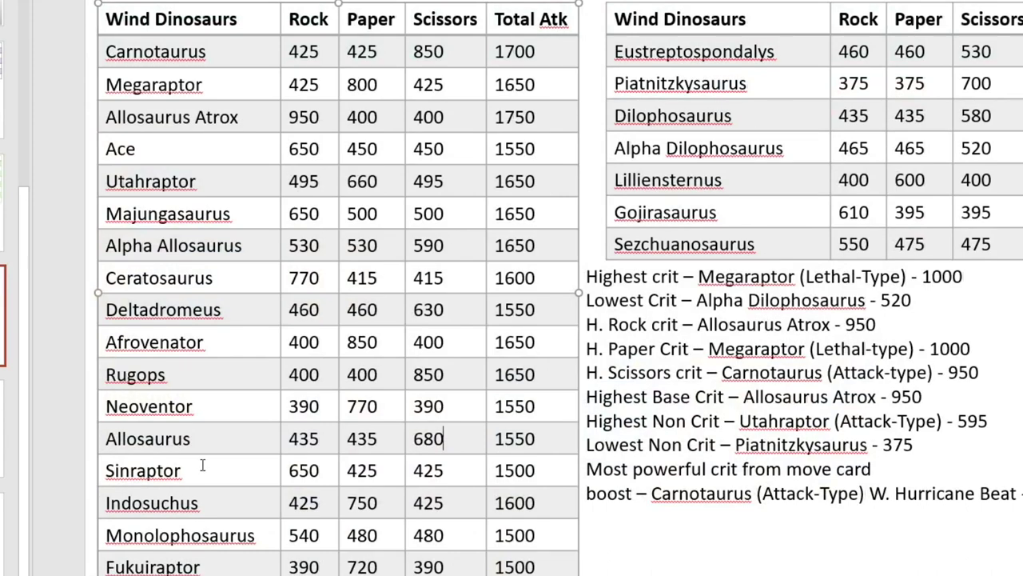
Step: Check Neoventor's Paper and Scissors stats in the PowerPoint table, and place the yellow-green dinosaur after the red one in the A tier
click(386, 406)
click(460, 405)
mouse_move(328, 560)
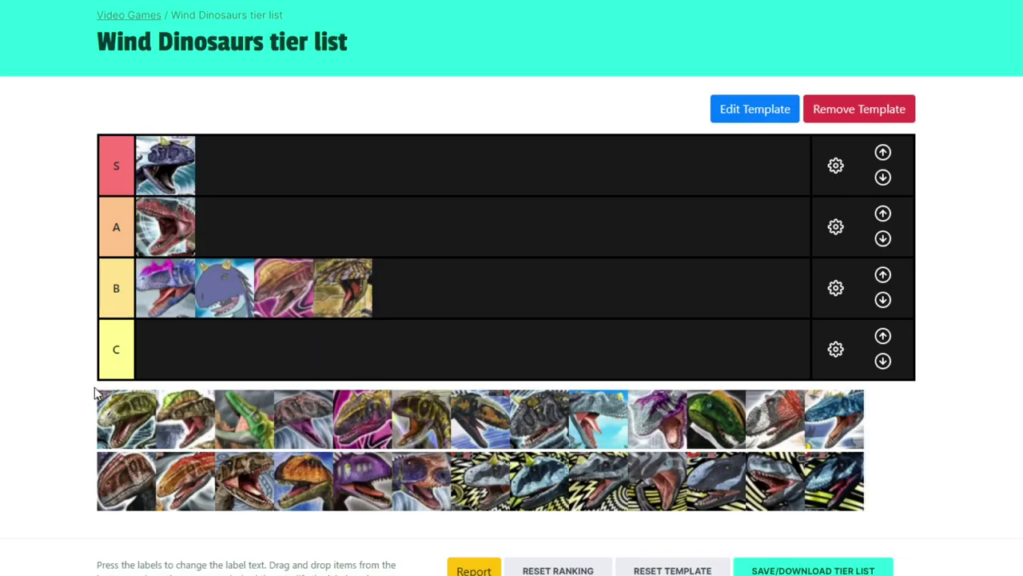
drag(113, 408, 240, 232)
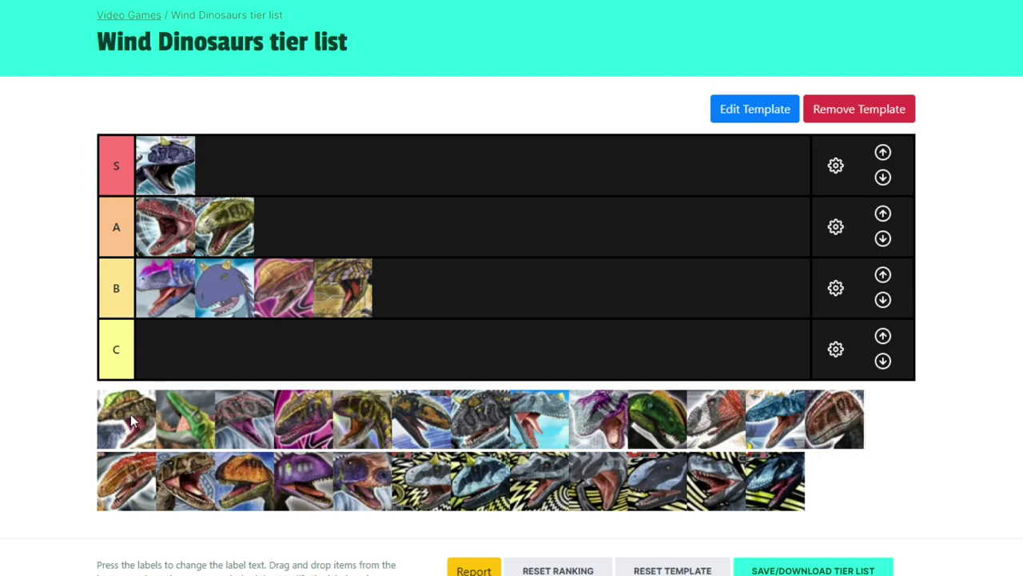
Step: Place the white-background yellow-green dinosaur third in the B tier and move the bright green dinosaur to the end of the unranked pool
drag(133, 430, 286, 277)
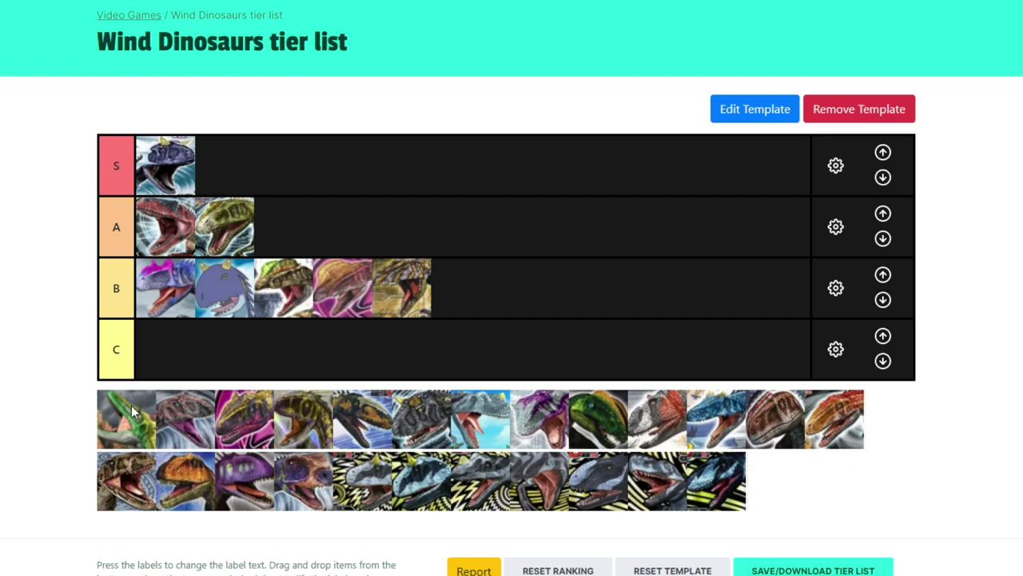
drag(132, 410, 817, 485)
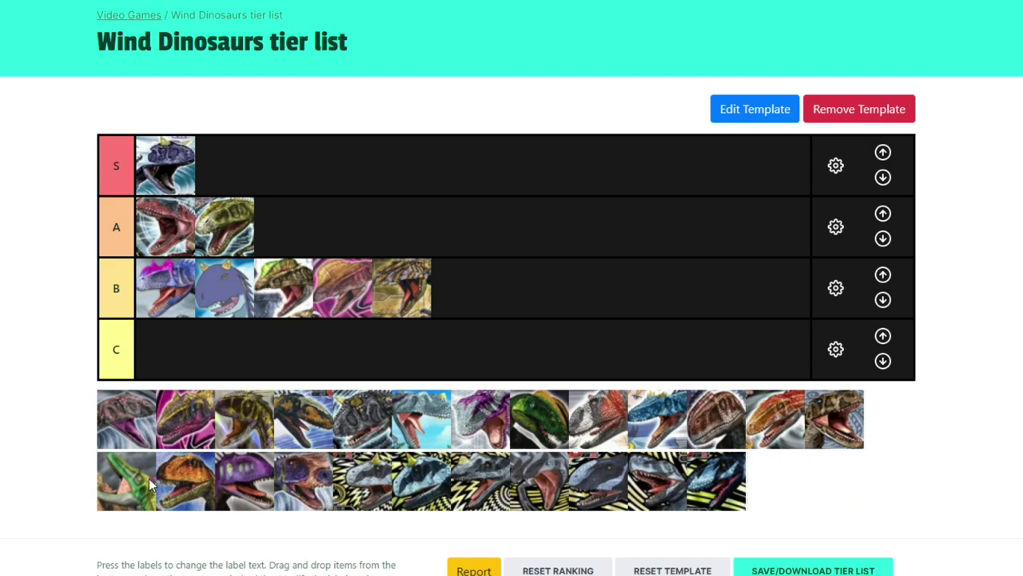
drag(152, 484, 725, 506)
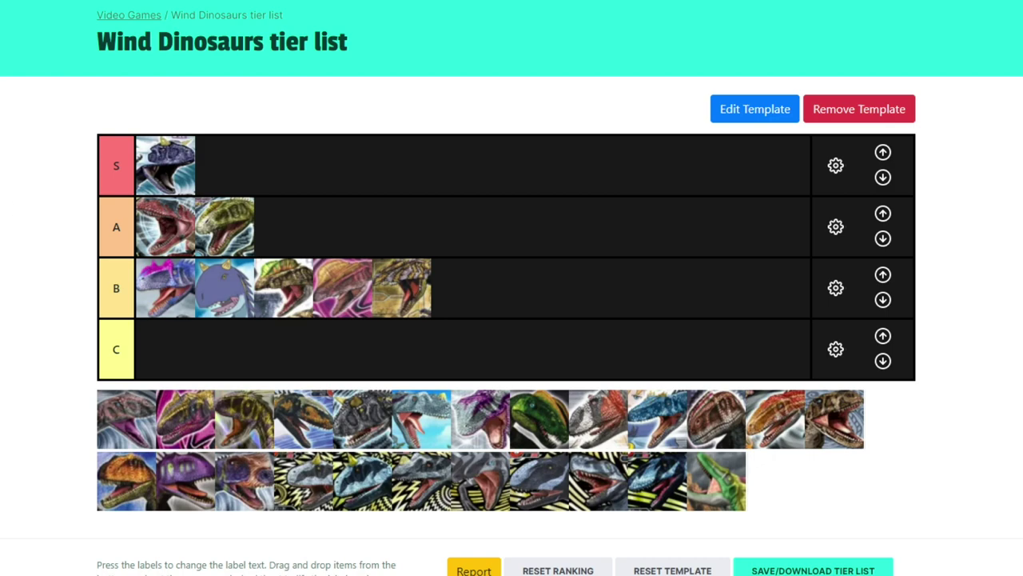
Step: Look up Piatnitzkysaurus in the PowerPoint attack stats, and place the grey-pink dinosaur second in the A tier of the browser tier list
mouse_move(328, 575)
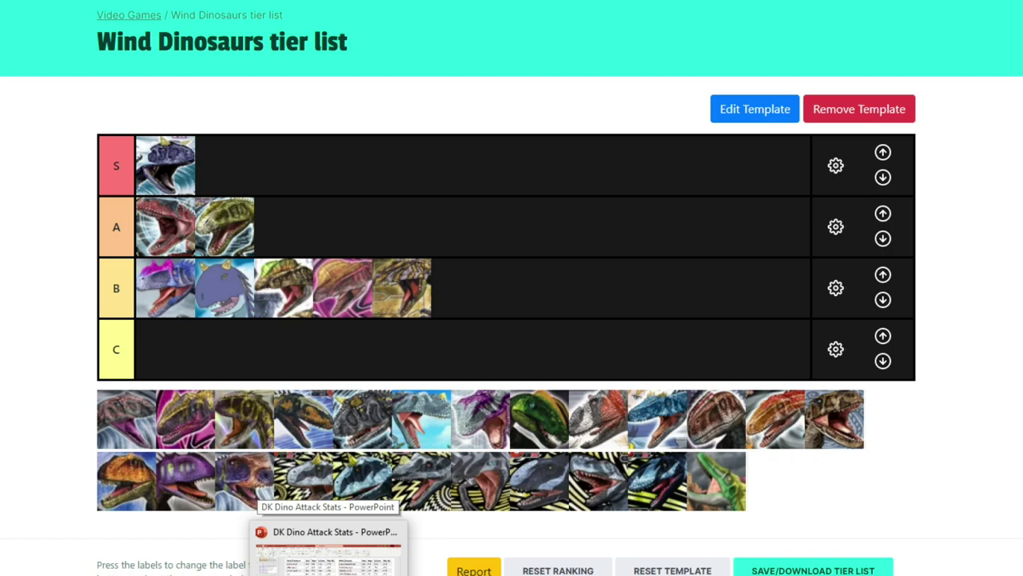
click(328, 552)
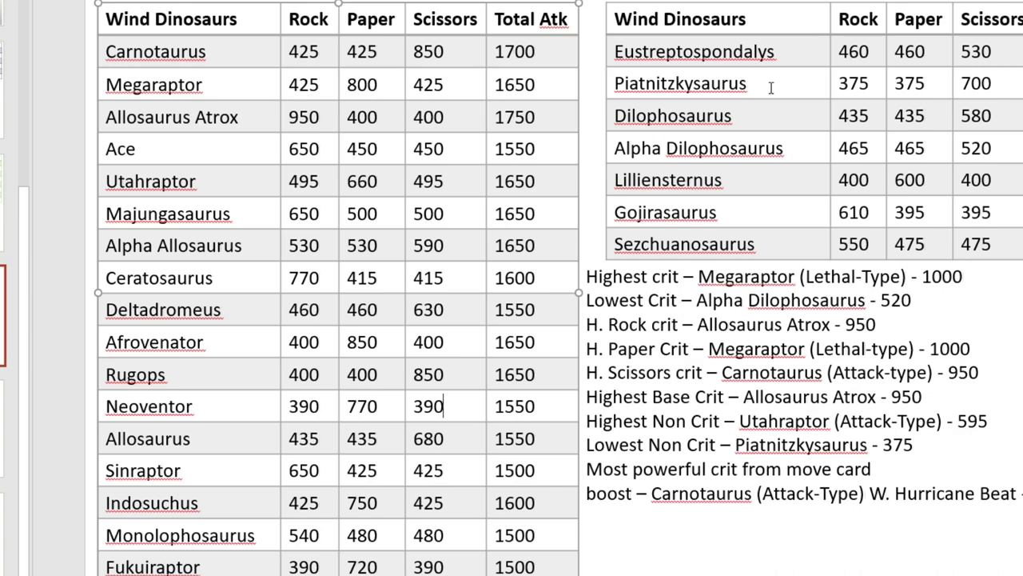
drag(770, 84, 613, 86)
click(596, 106)
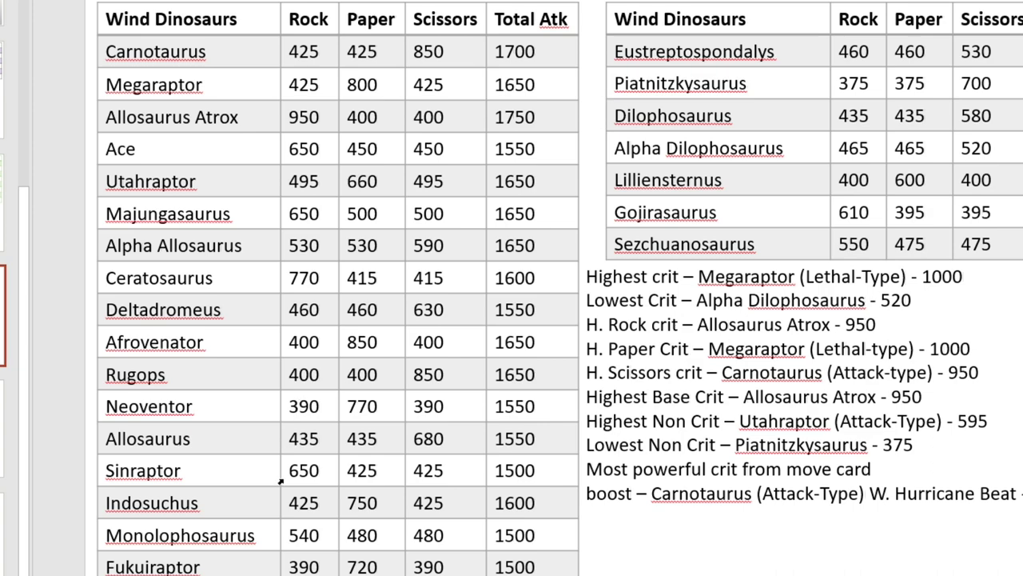
drag(753, 84, 614, 84)
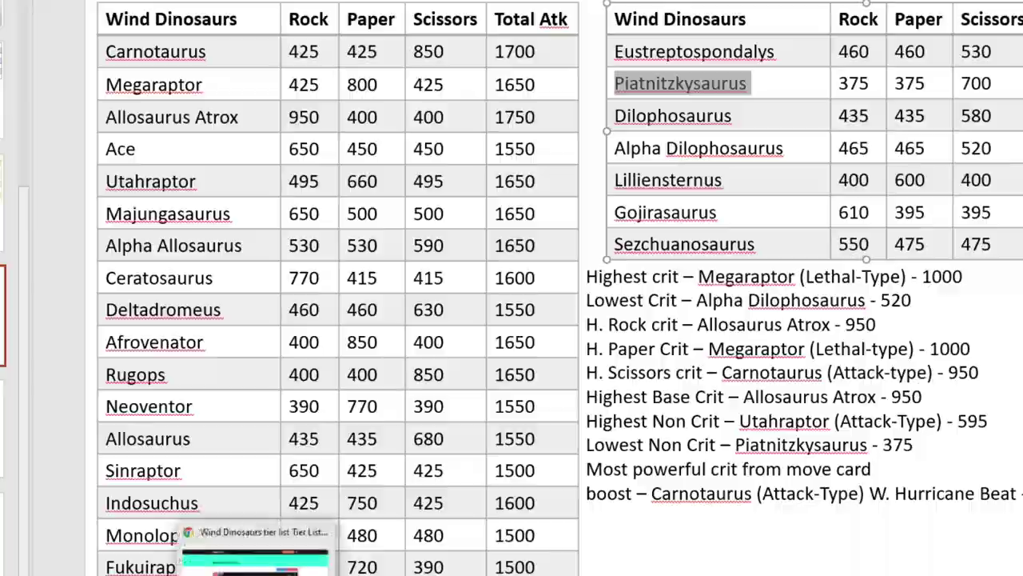
click(260, 559)
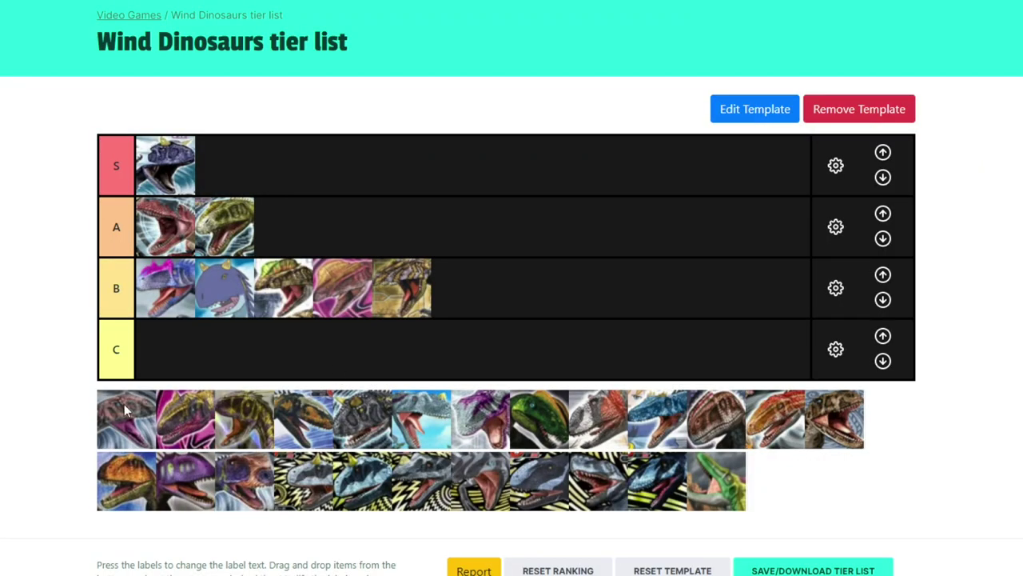
drag(132, 409, 373, 213)
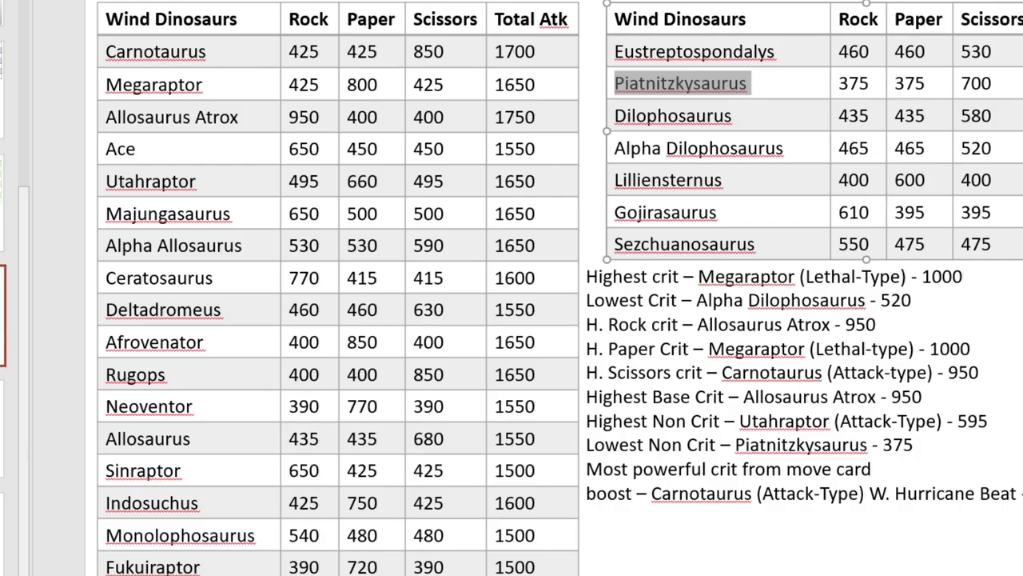
Step: Check Alpha Allosaurus's three attack stats in PowerPoint, and place the magenta-background horned dinosaur second in the A tier
drag(459, 240, 306, 240)
click(299, 242)
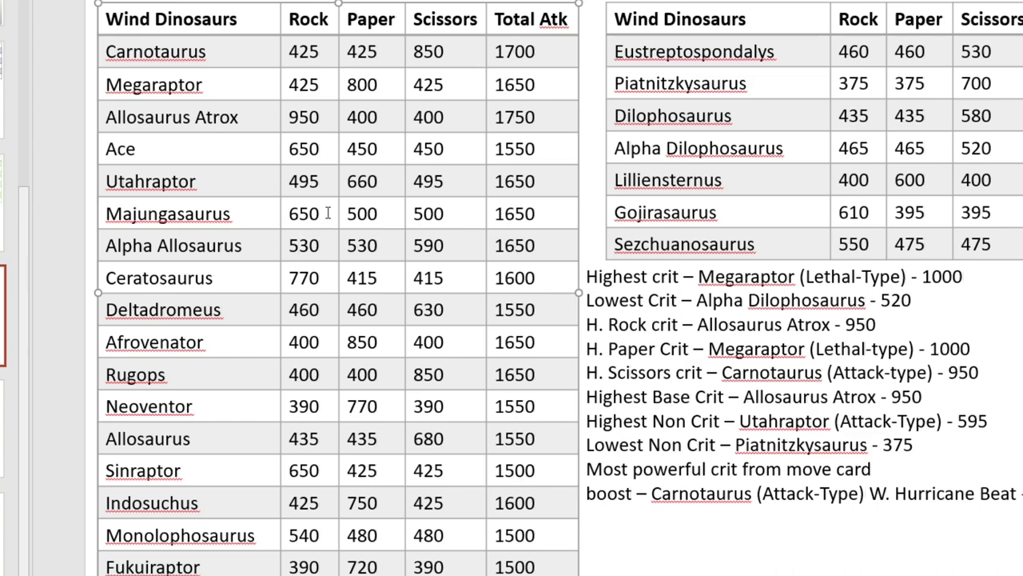
drag(457, 248, 336, 245)
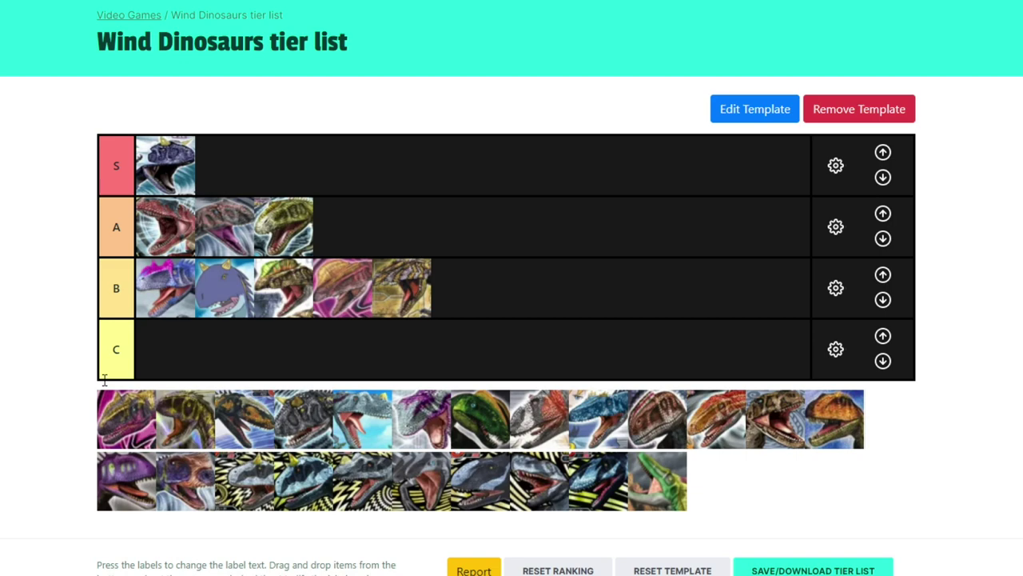
drag(117, 410, 214, 237)
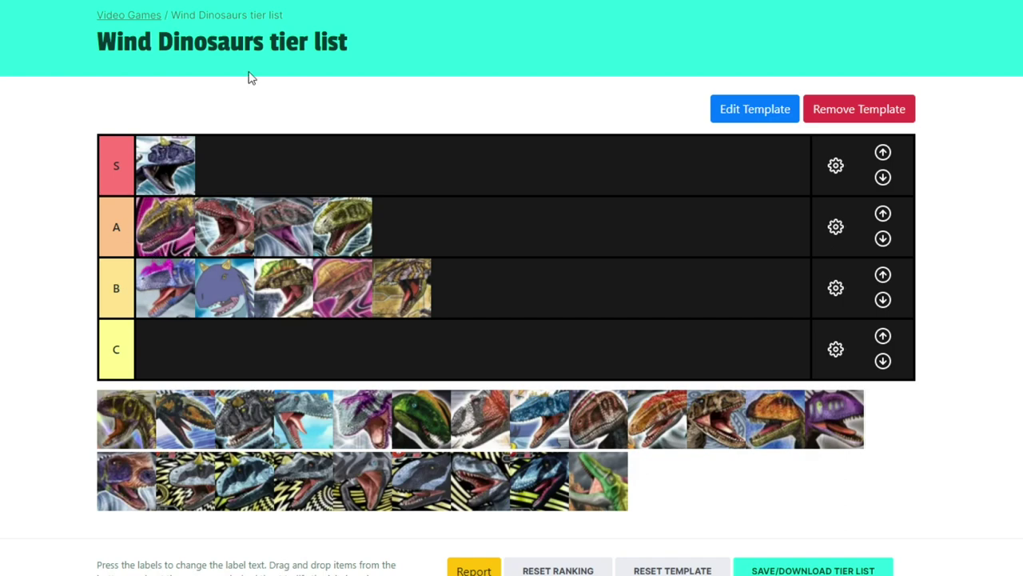
drag(185, 224, 226, 222)
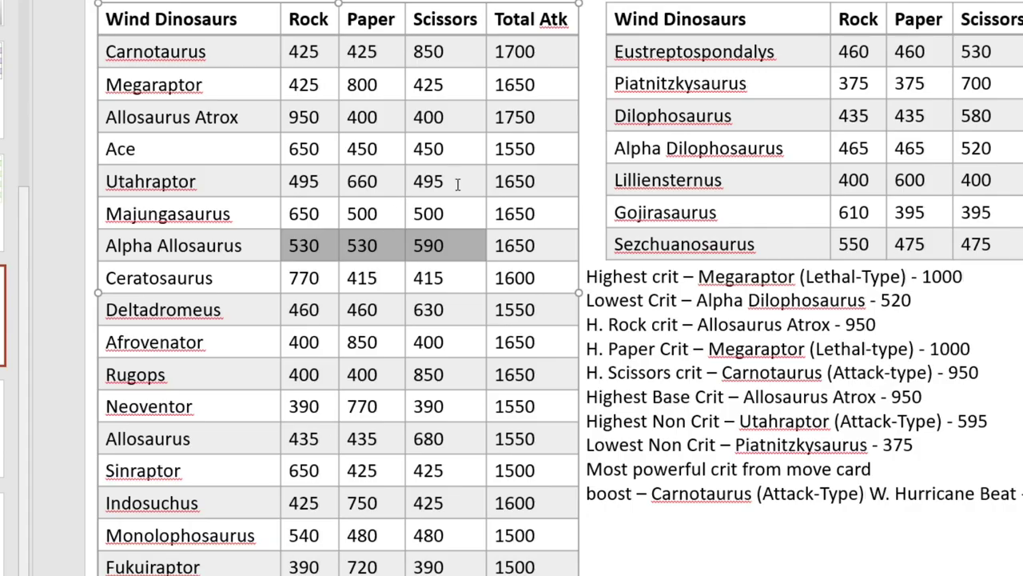
Step: Check Utahraptor's Rock, Paper and Scissors stats in PowerPoint, and place the dark yellow striped dinosaur first in the A tier
drag(458, 185, 384, 184)
click(384, 185)
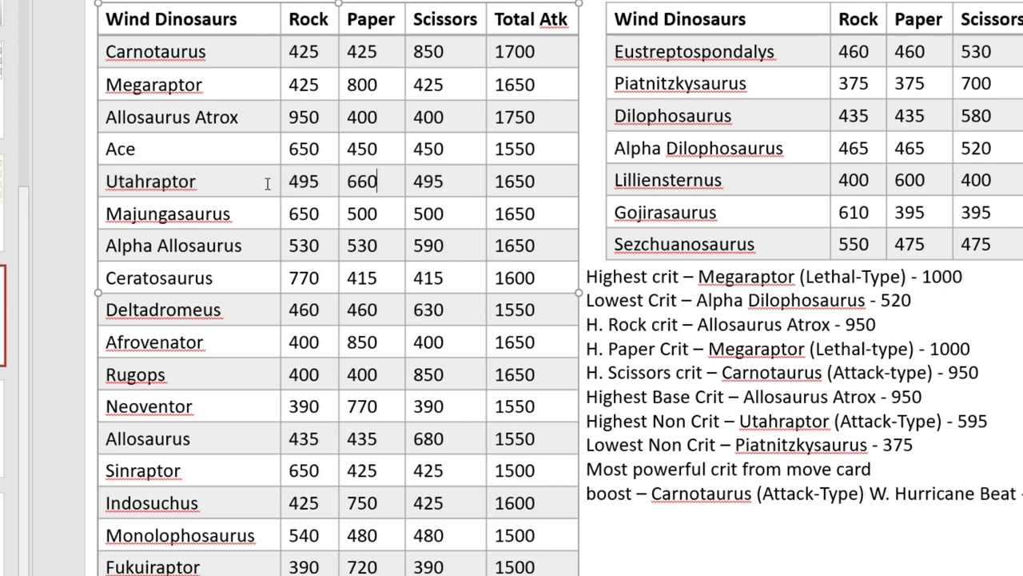
drag(294, 181, 472, 182)
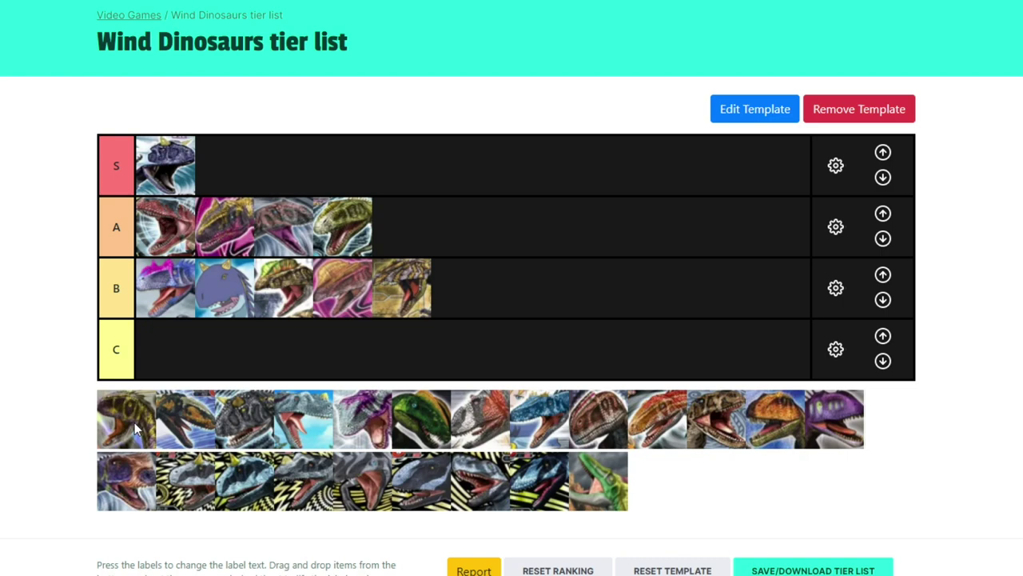
drag(135, 429, 154, 229)
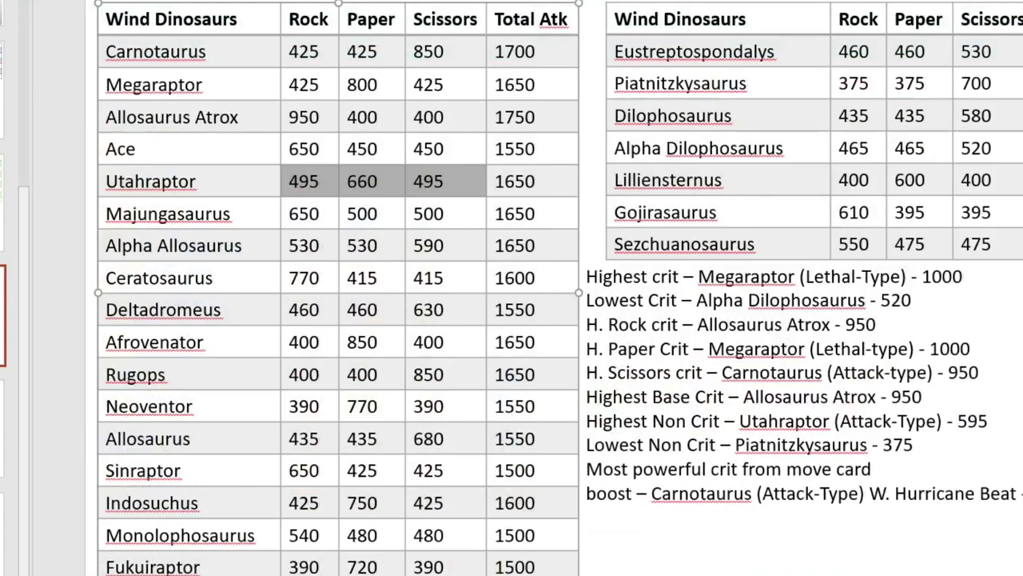
Step: Check the Deltadromeus and Sinraptor rows in the PowerPoint table, and place the black-and-orange dinosaur third in the B tier
click(270, 323)
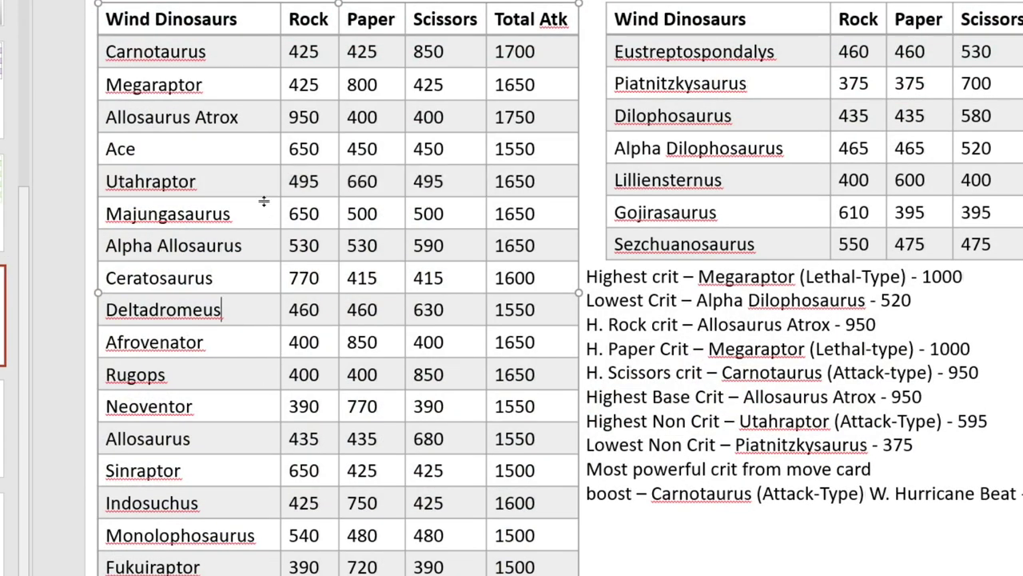
click(356, 472)
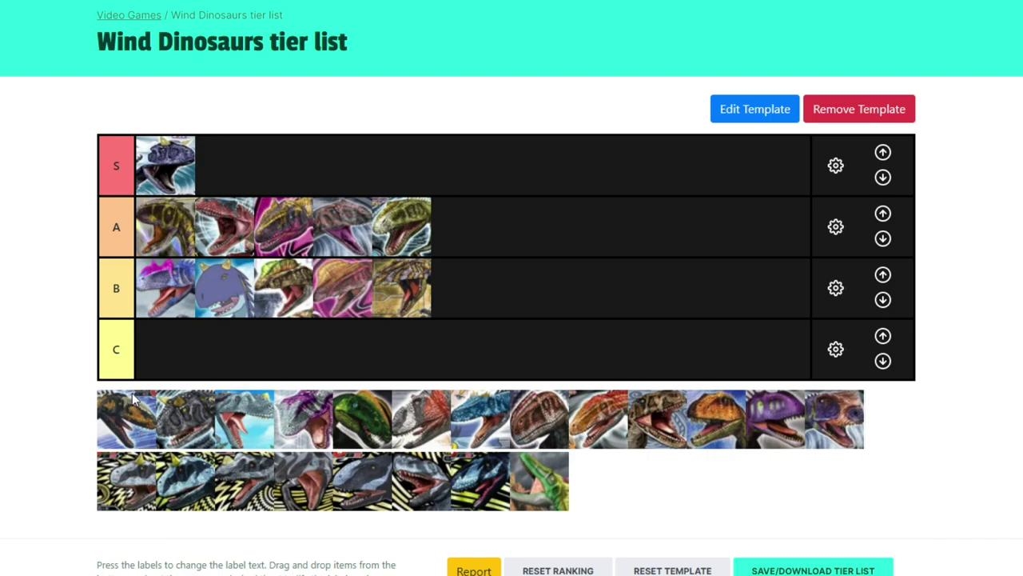
drag(134, 403, 279, 288)
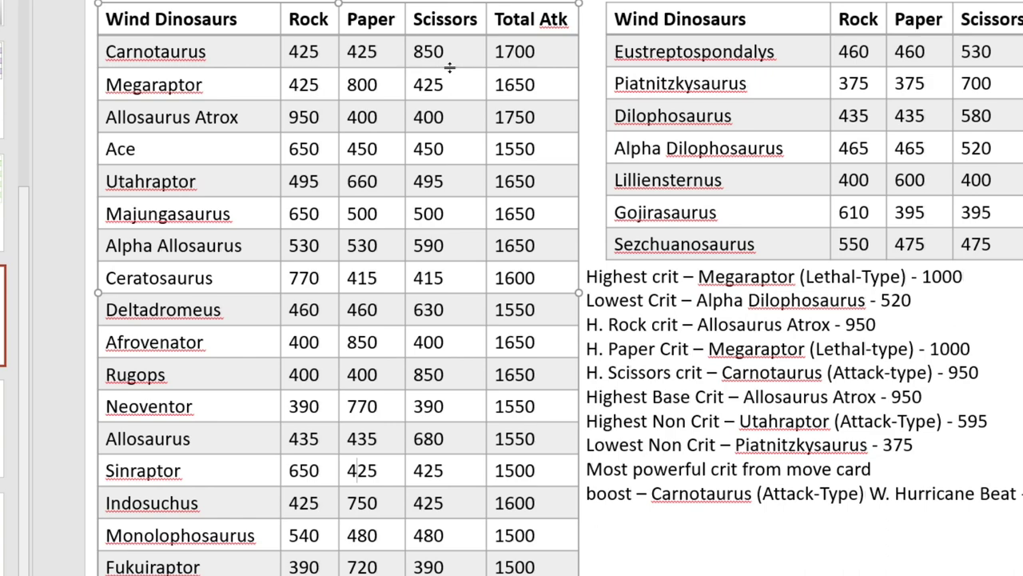
Step: Check Carnotaurus's Scissors and Ceratosaurus's Rock stats in PowerPoint, placing the dark-grey horned dinosaur first in A tier and the light-blue dinosaur third in B tier
click(463, 43)
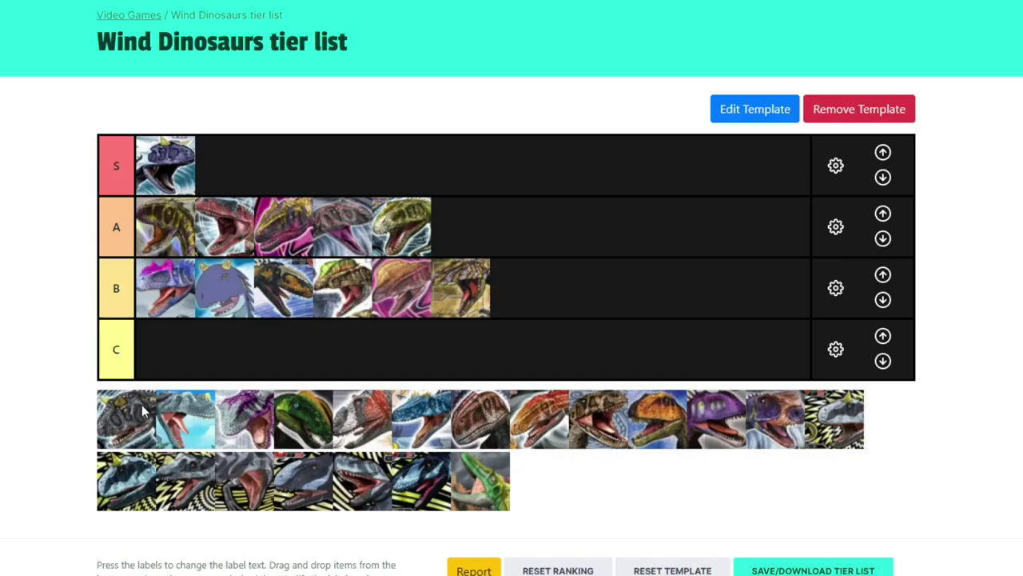
drag(117, 428, 135, 216)
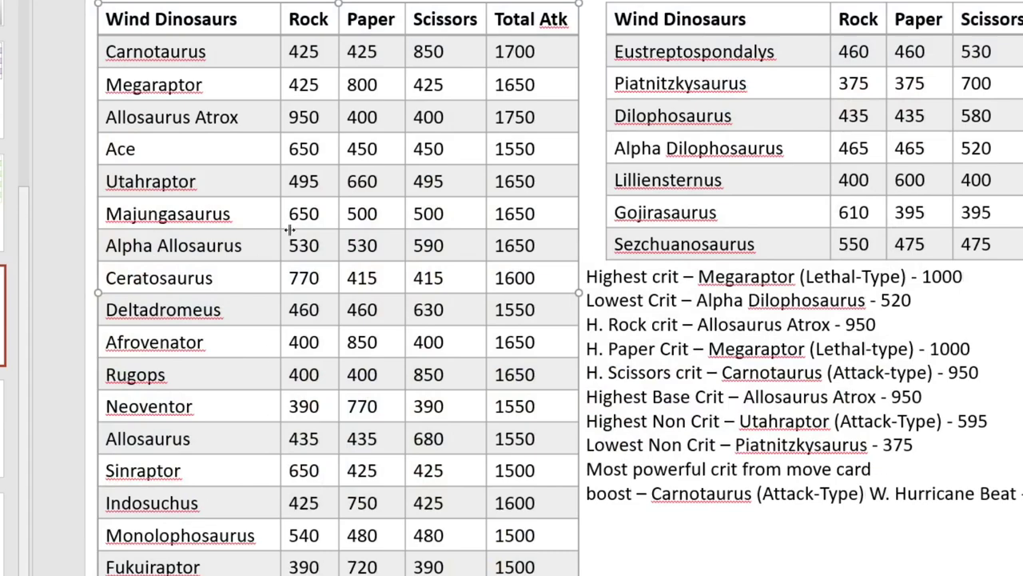
drag(291, 278, 322, 279)
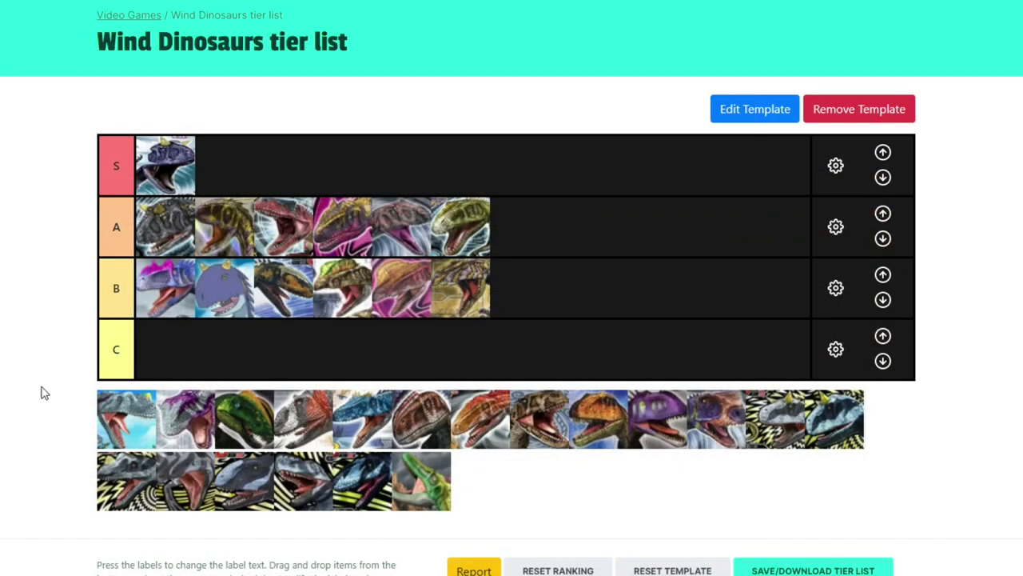
drag(126, 411, 289, 285)
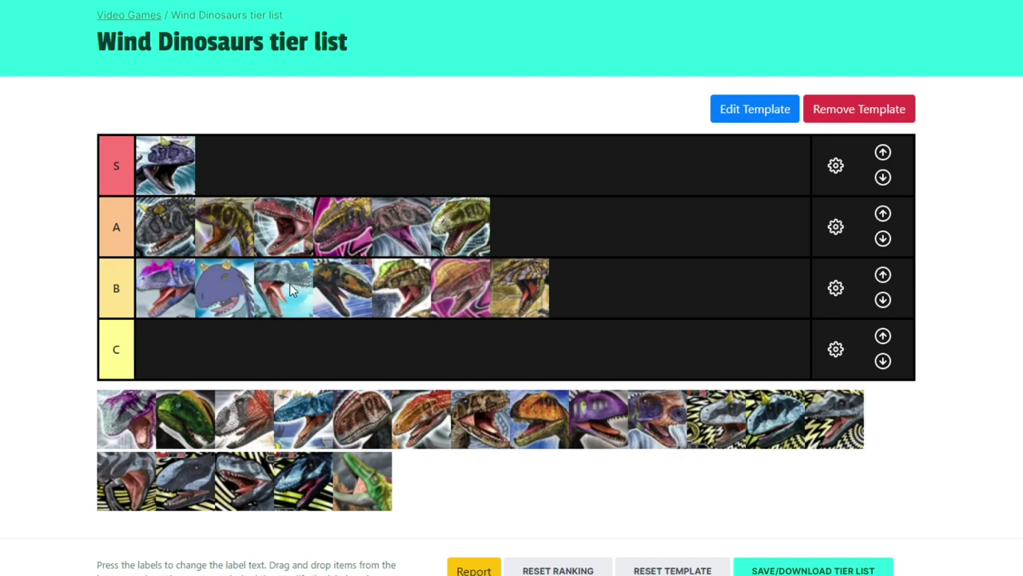